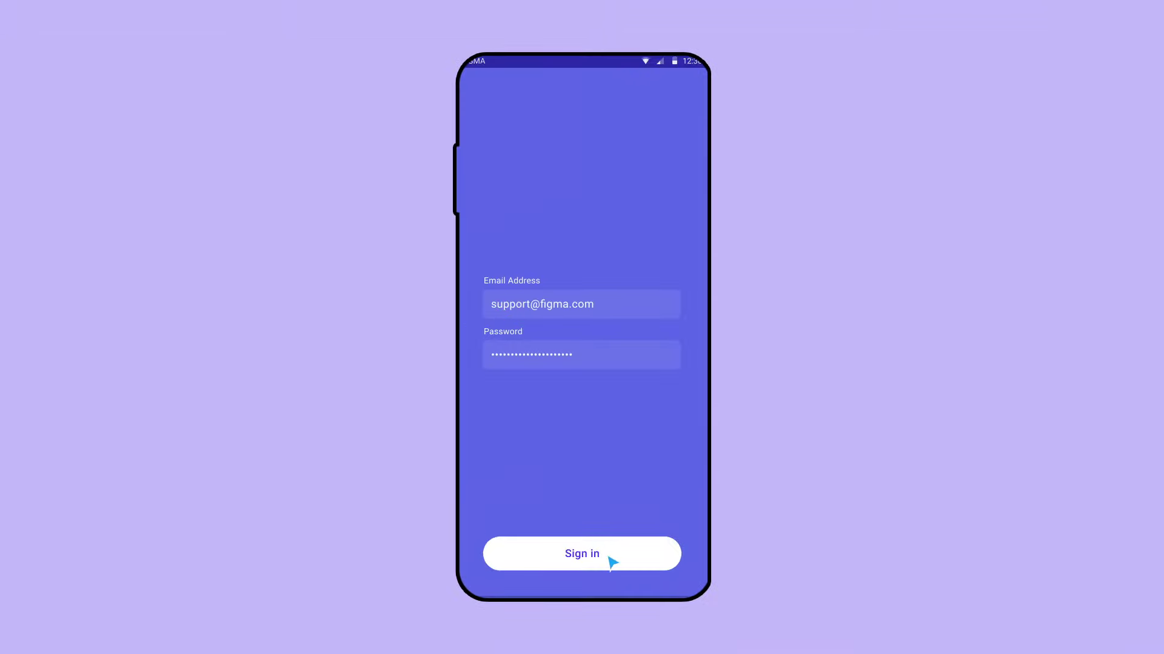
Sign in to the mail prototype preview and swipe to the UPDATES inbox.
{"action": "left_click", "coordinate": [609, 558]}
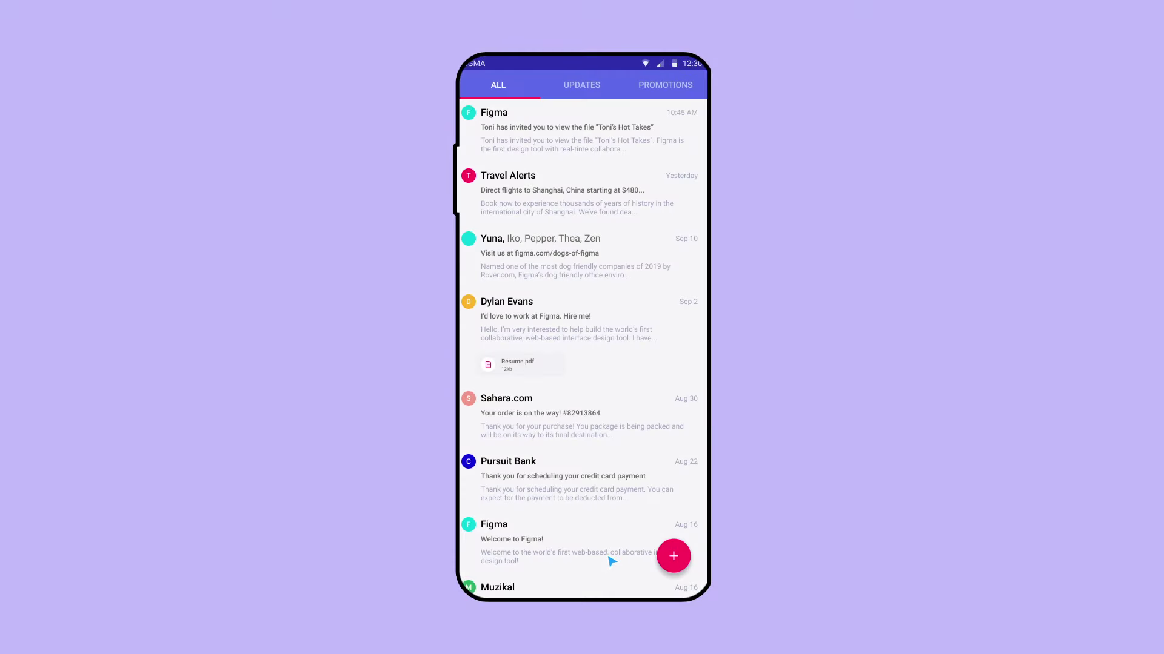
{"action": "left_click_drag", "start_coordinate": [612, 562], "coordinate": [587, 559]}
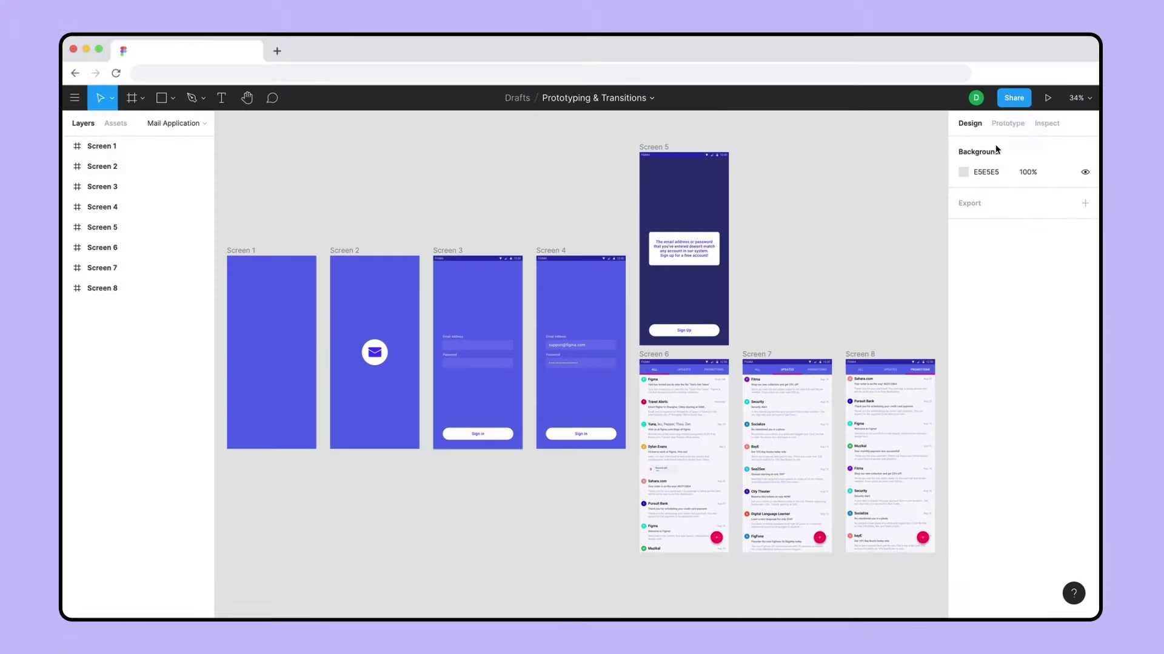
Link Screen 6 to Screen 7 and set the interaction trigger to On Drag.
{"action": "left_click", "coordinate": [1008, 123]}
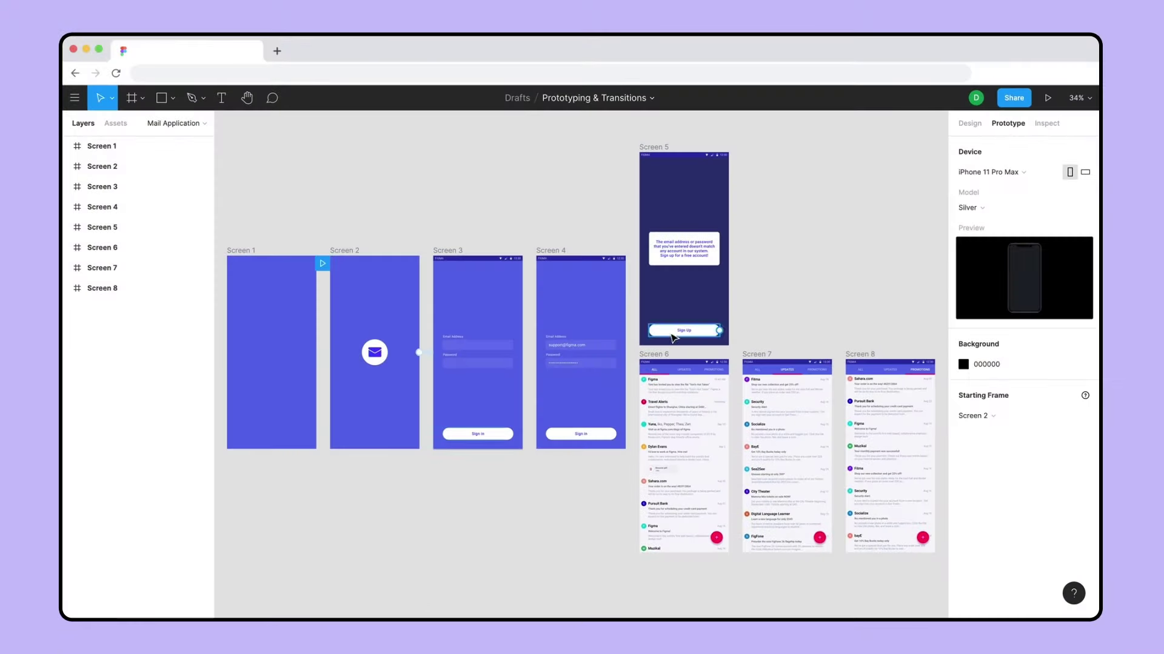
{"action": "left_click", "coordinate": [653, 354]}
{"action": "left_click_drag", "start_coordinate": [729, 456], "coordinate": [751, 462]}
{"action": "left_click", "coordinate": [830, 205]}
{"action": "left_click", "coordinate": [836, 223]}
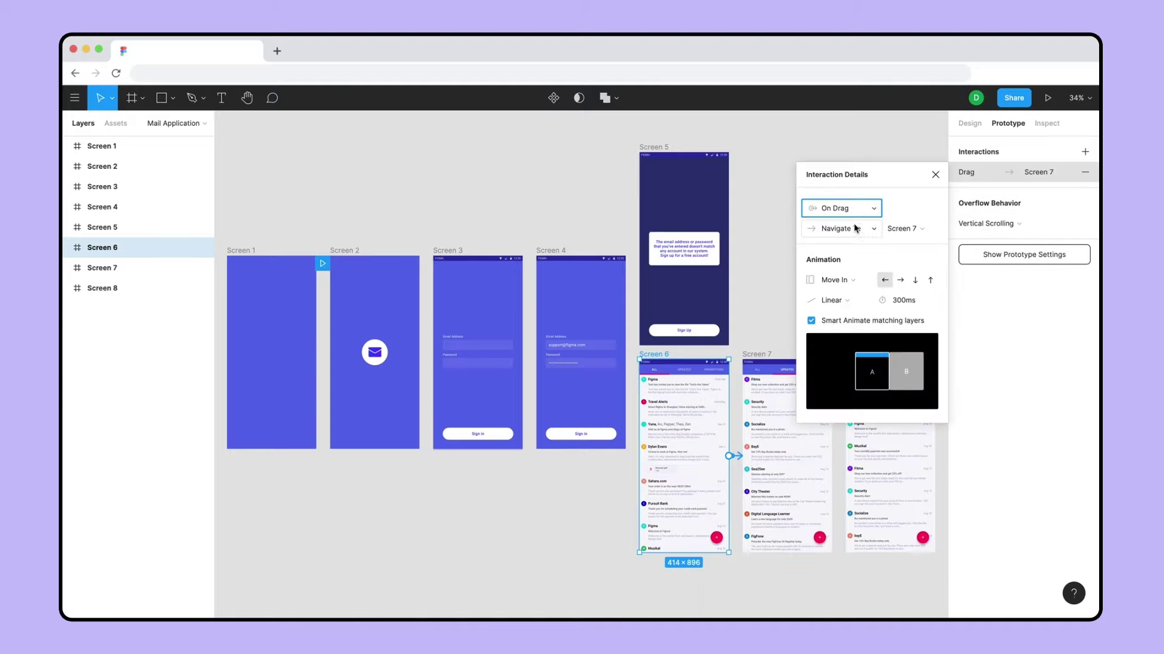
Keep Navigate To as the action, with a Push animation and Ease In And Out easing.
{"action": "left_click", "coordinate": [852, 228]}
{"action": "left_click", "coordinate": [857, 232]}
{"action": "left_click", "coordinate": [831, 279]}
{"action": "left_click", "coordinate": [840, 315]}
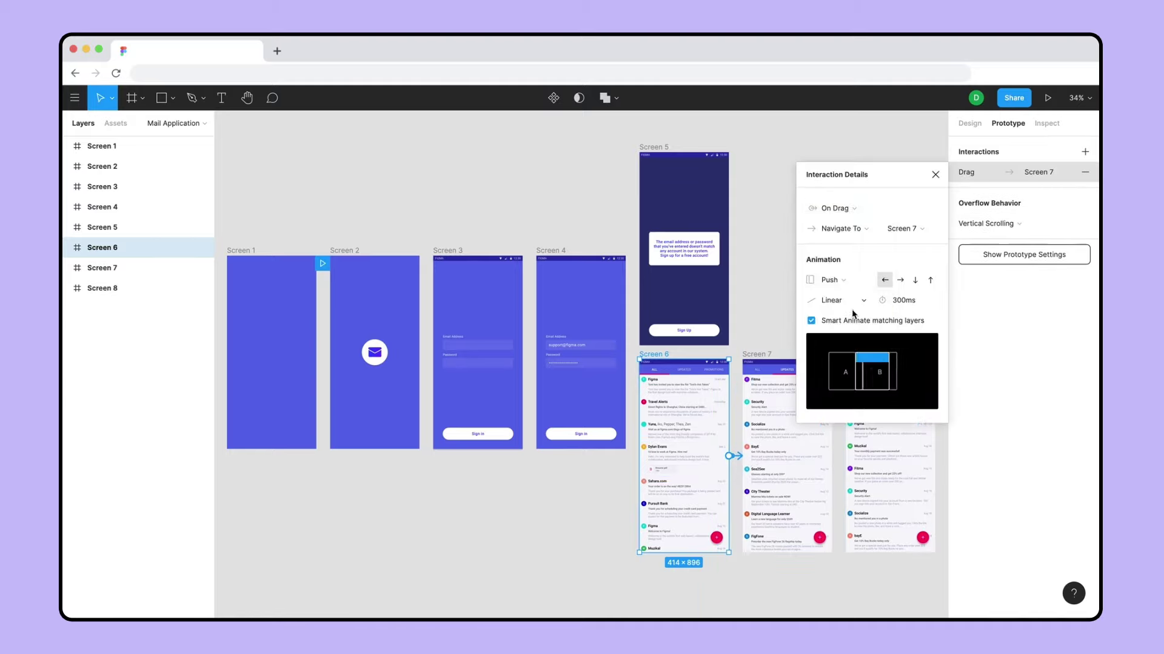
{"action": "left_click", "coordinate": [856, 301]}
{"action": "left_click", "coordinate": [851, 358]}
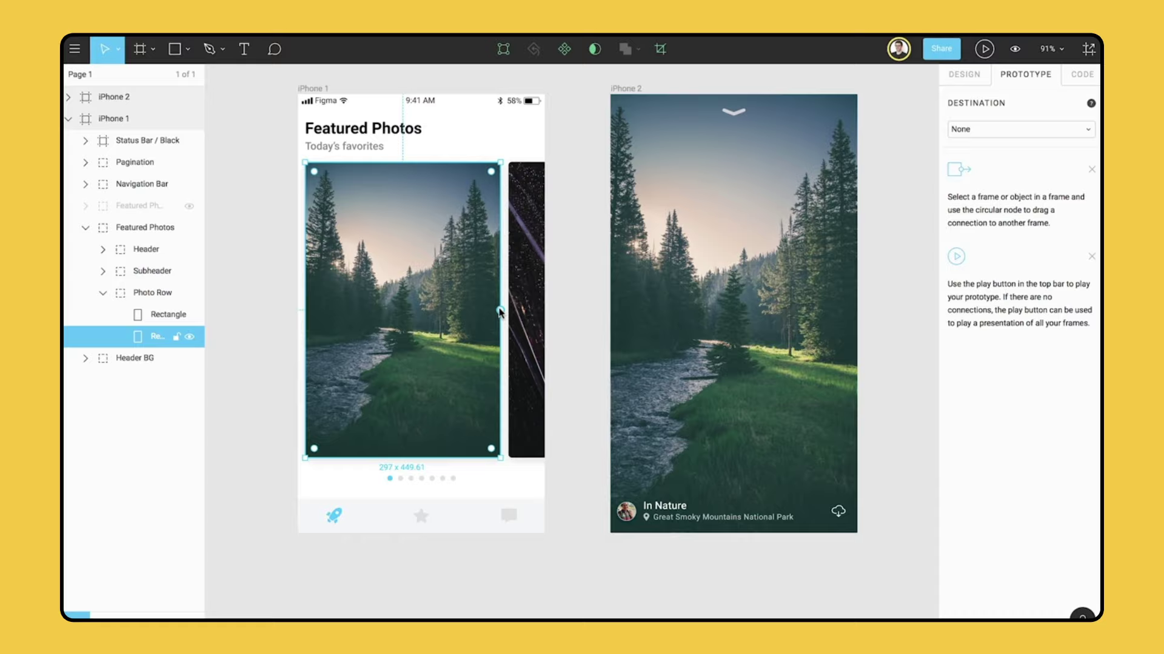
{"action": "left_click_drag", "start_coordinate": [500, 310], "coordinate": [611, 288]}
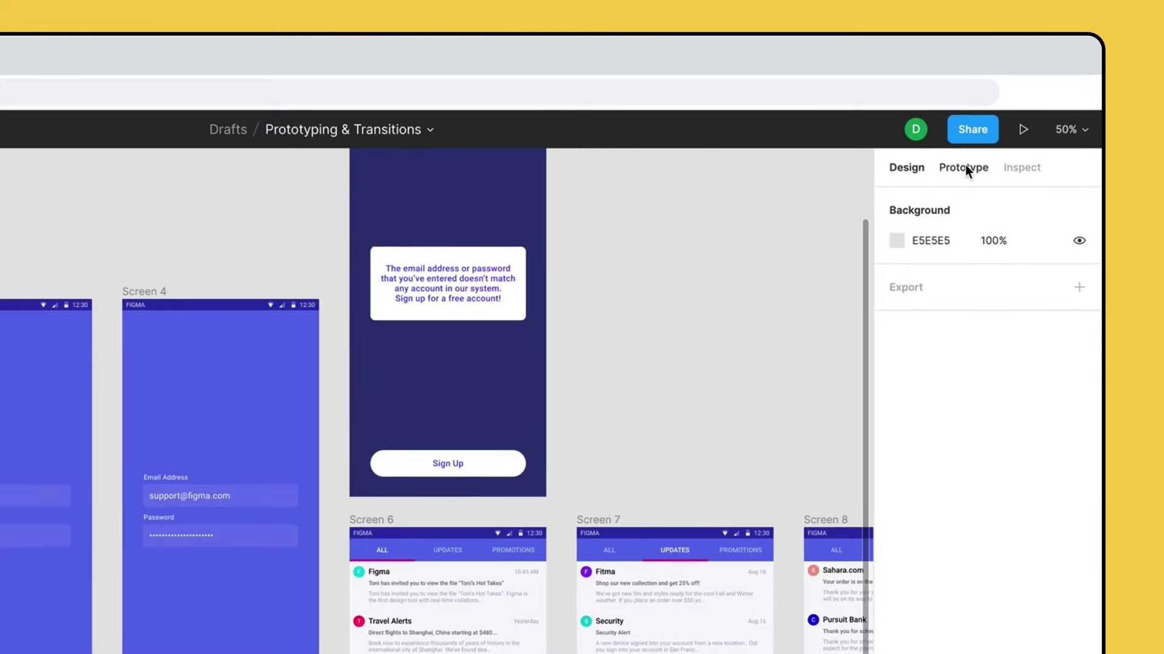
In the Prototype panel, drag a connection from Screen 4 onto Screen 6.
{"action": "left_click", "coordinate": [966, 166]}
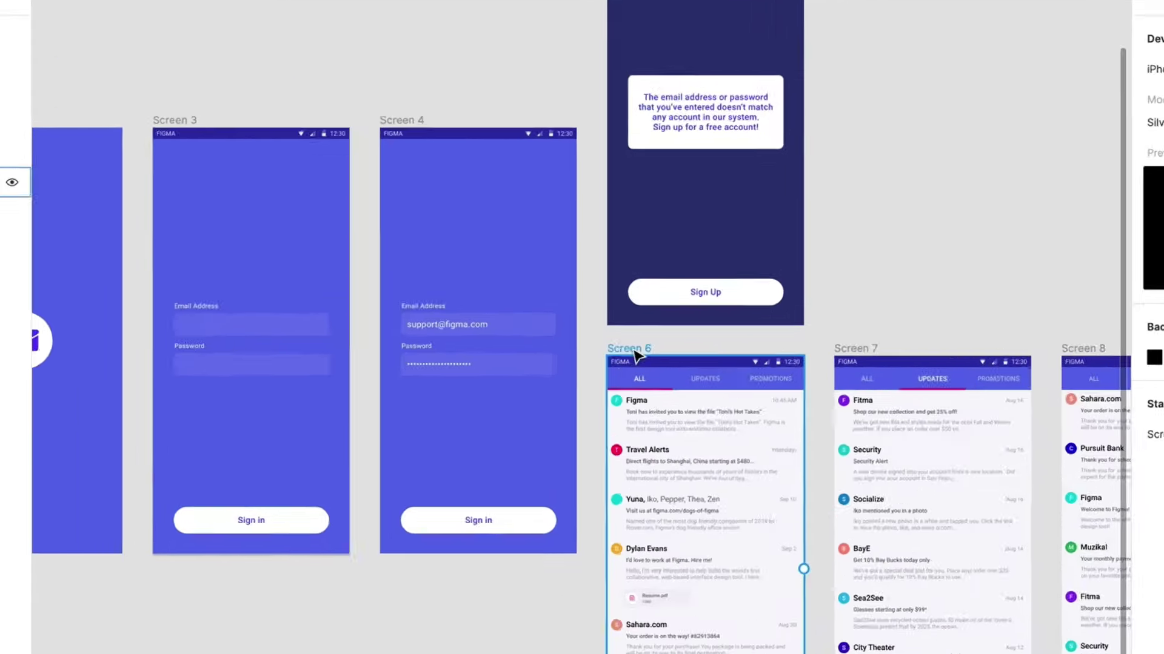
{"action": "mouse_move", "coordinate": [578, 358]}
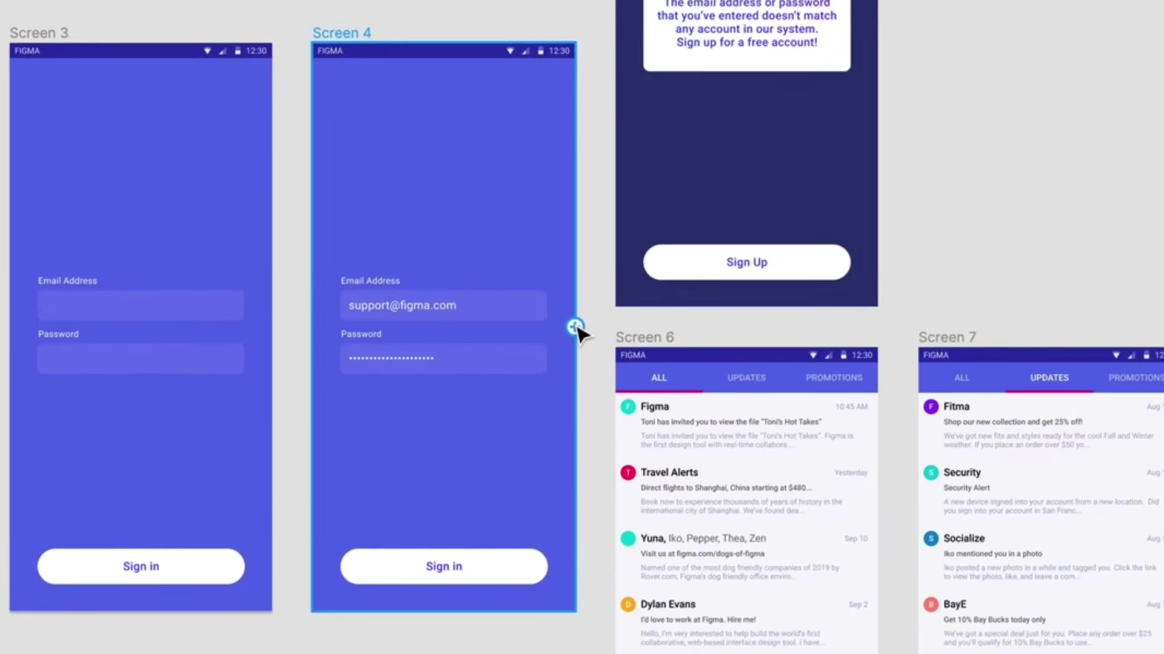
{"action": "left_click", "coordinate": [576, 328]}
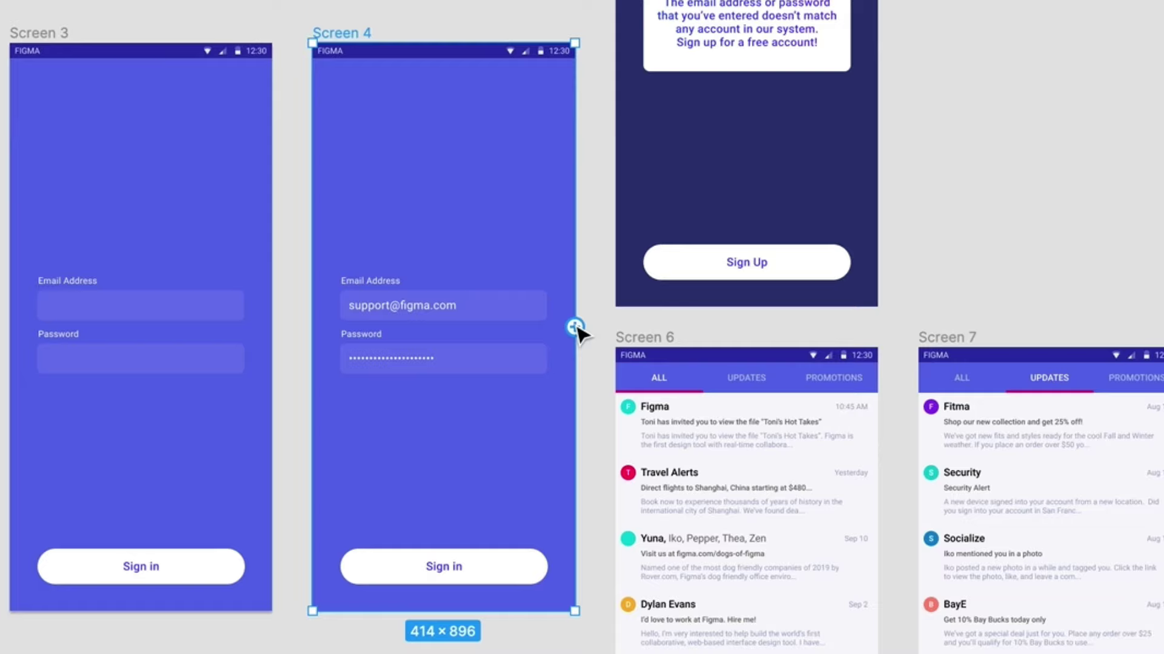
{"action": "left_click_drag", "start_coordinate": [576, 328], "coordinate": [625, 528]}
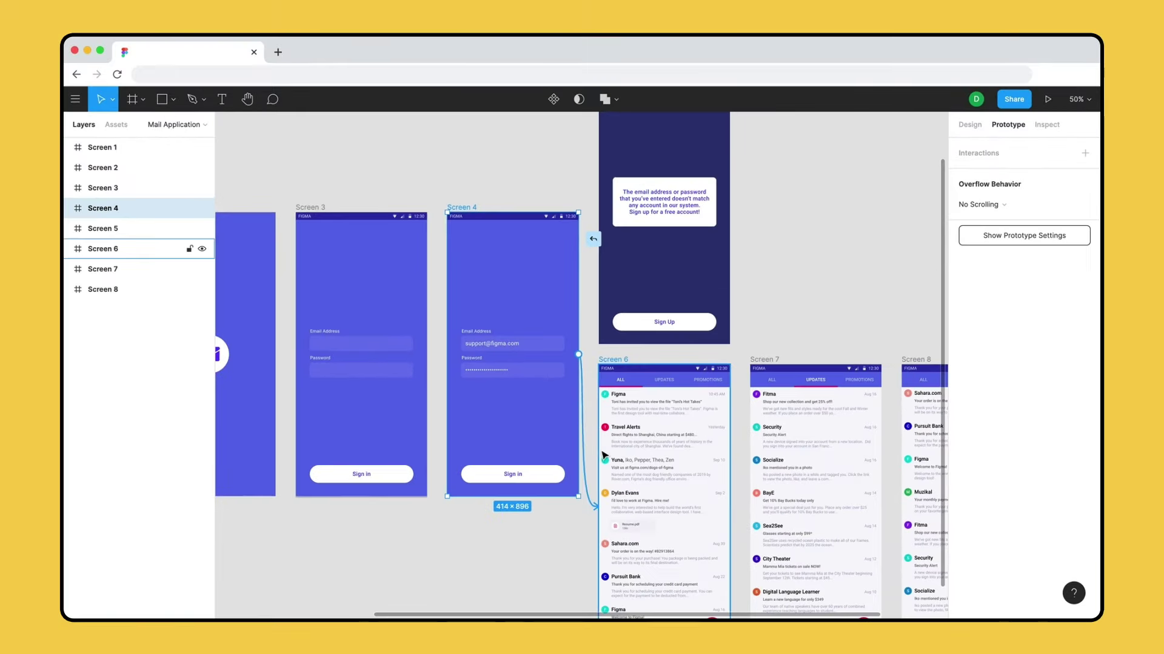
{"action": "left_click_drag", "start_coordinate": [604, 455], "coordinate": [605, 459]}
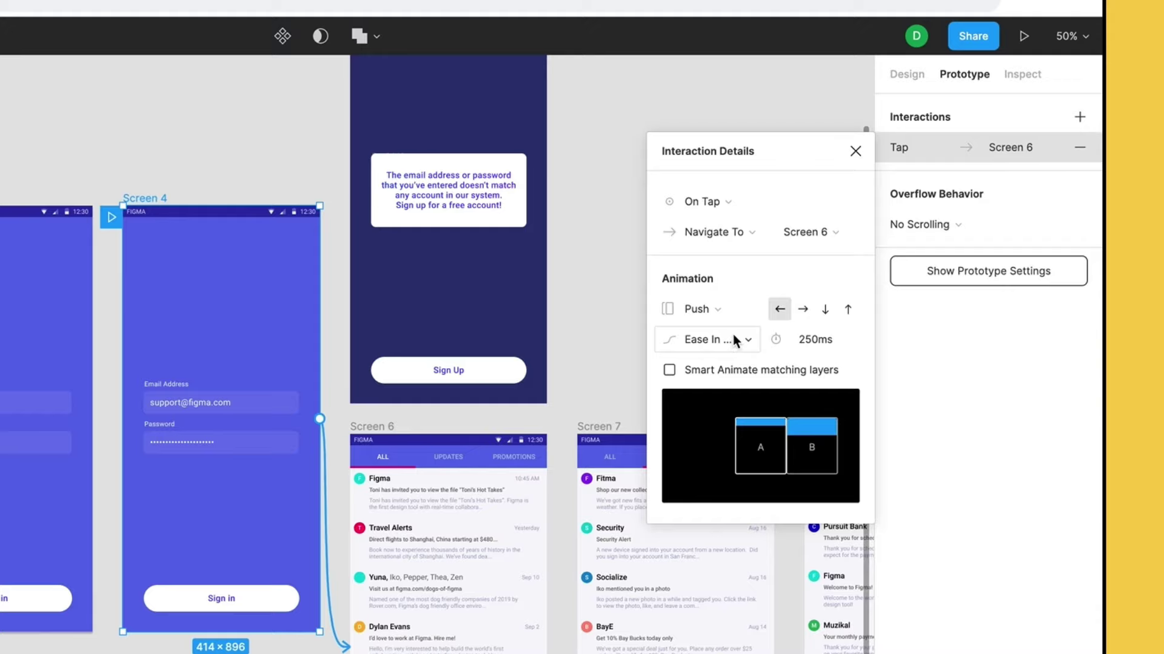
{"action": "left_click", "coordinate": [1085, 117]}
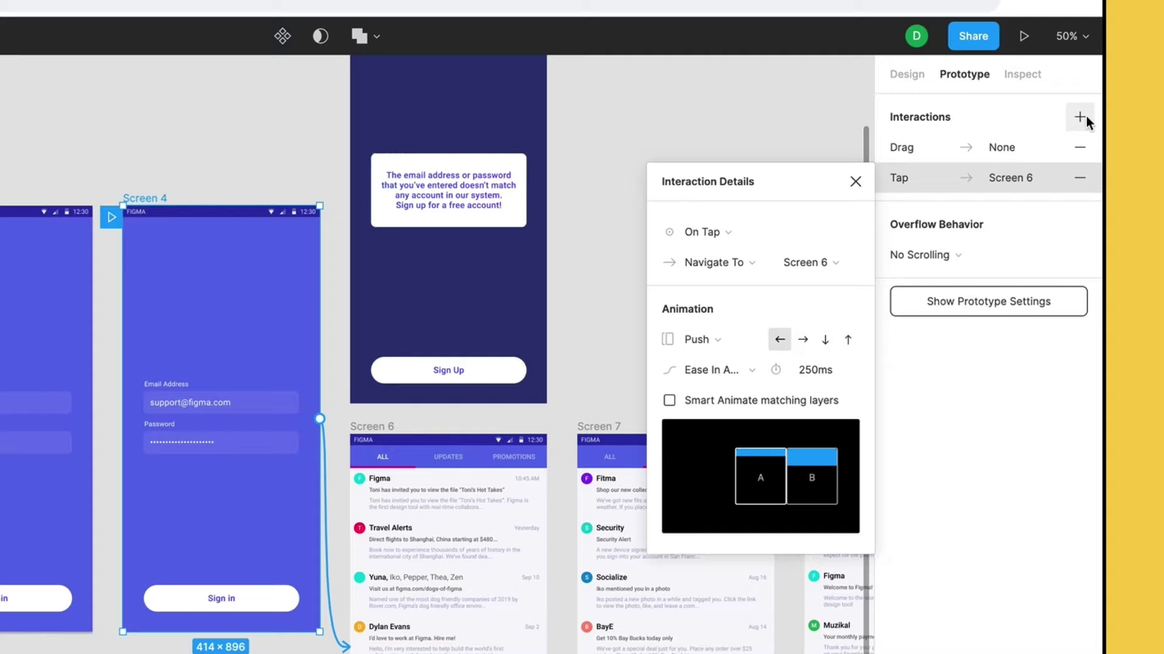
{"action": "left_click", "coordinate": [1086, 151]}
{"action": "left_click", "coordinate": [1086, 151]}
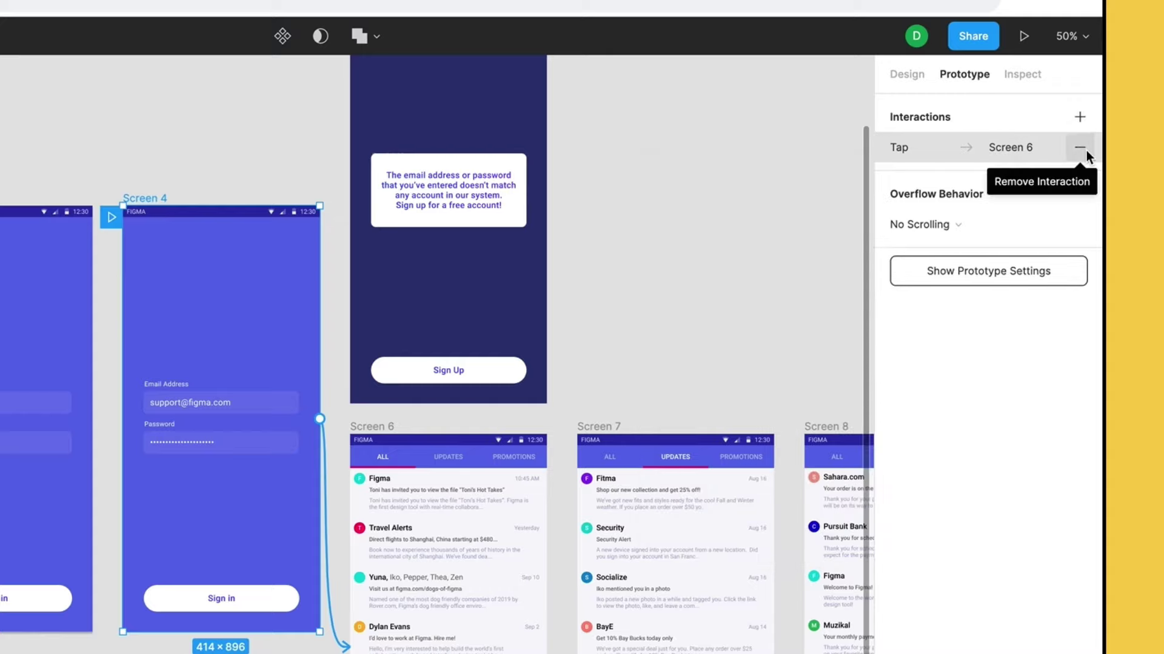
{"action": "left_click", "coordinate": [936, 148]}
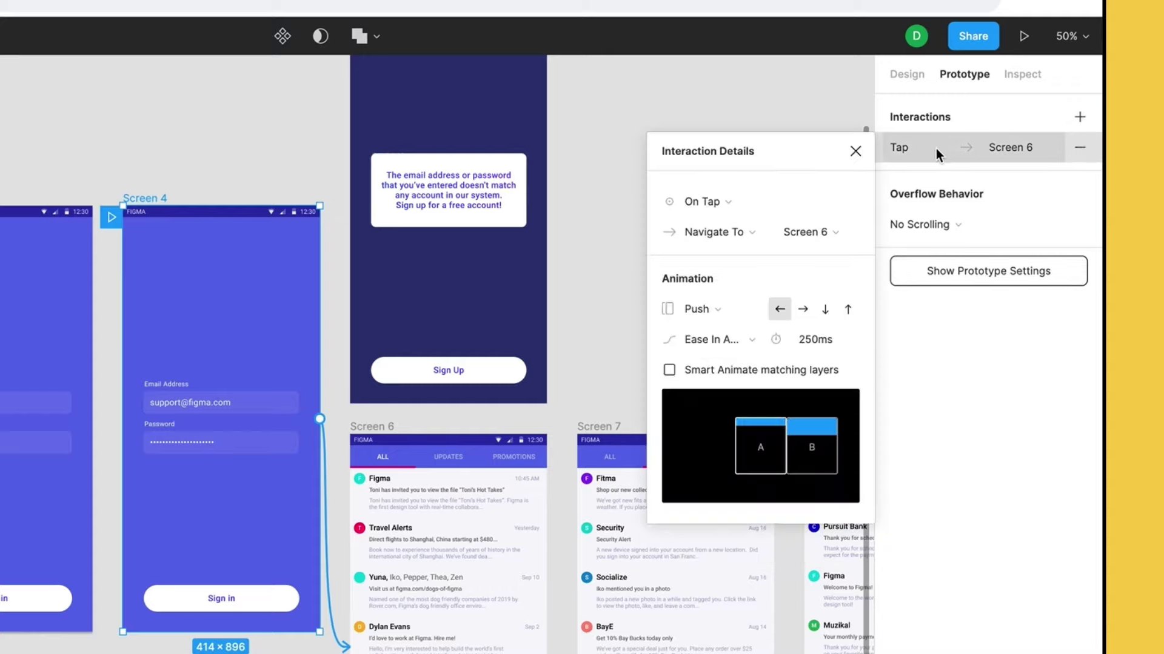
Keep Screen 4's interaction as On Tap with Navigate To Screen 6.
{"action": "left_click", "coordinate": [742, 206]}
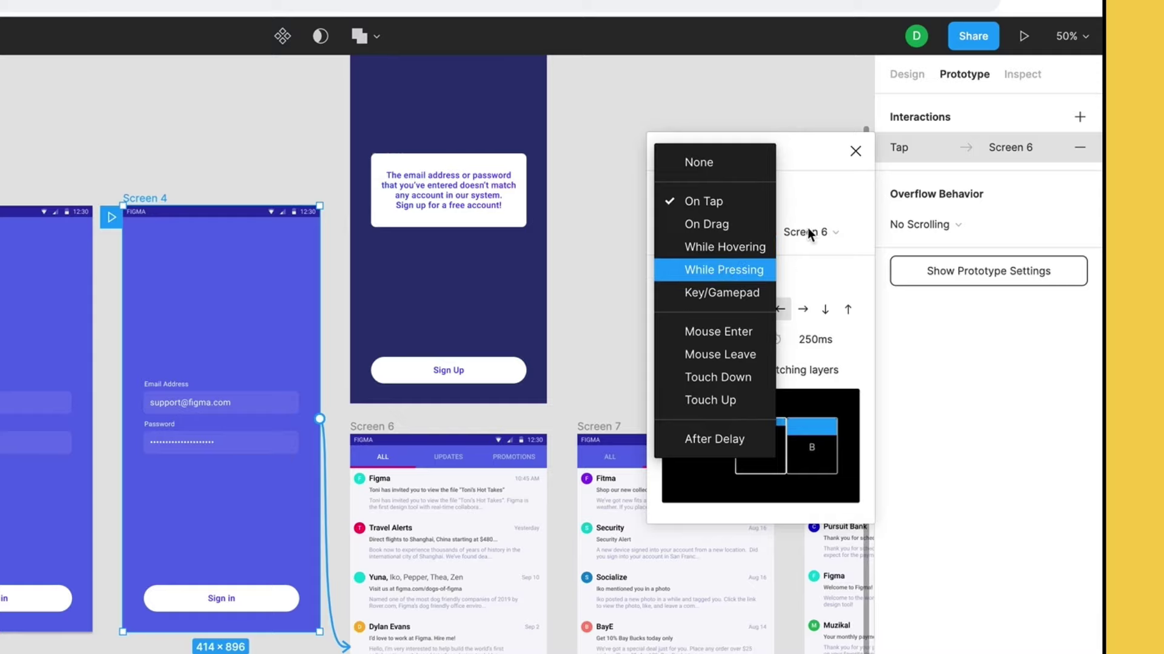
{"action": "left_click", "coordinate": [823, 192]}
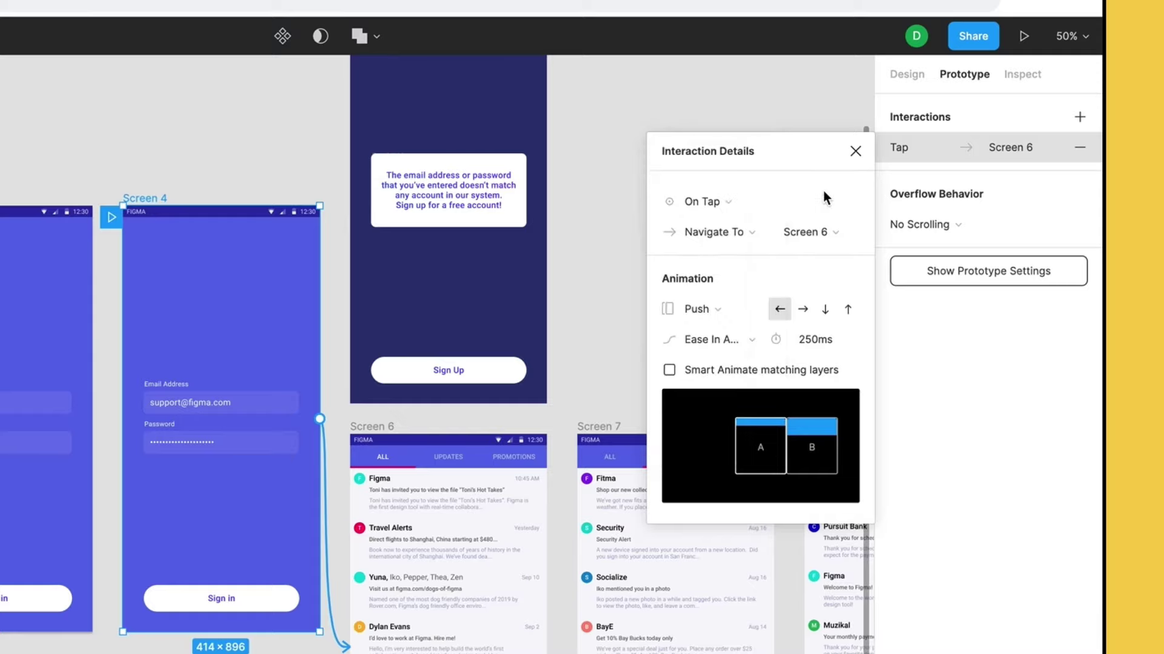
{"action": "left_click", "coordinate": [761, 234]}
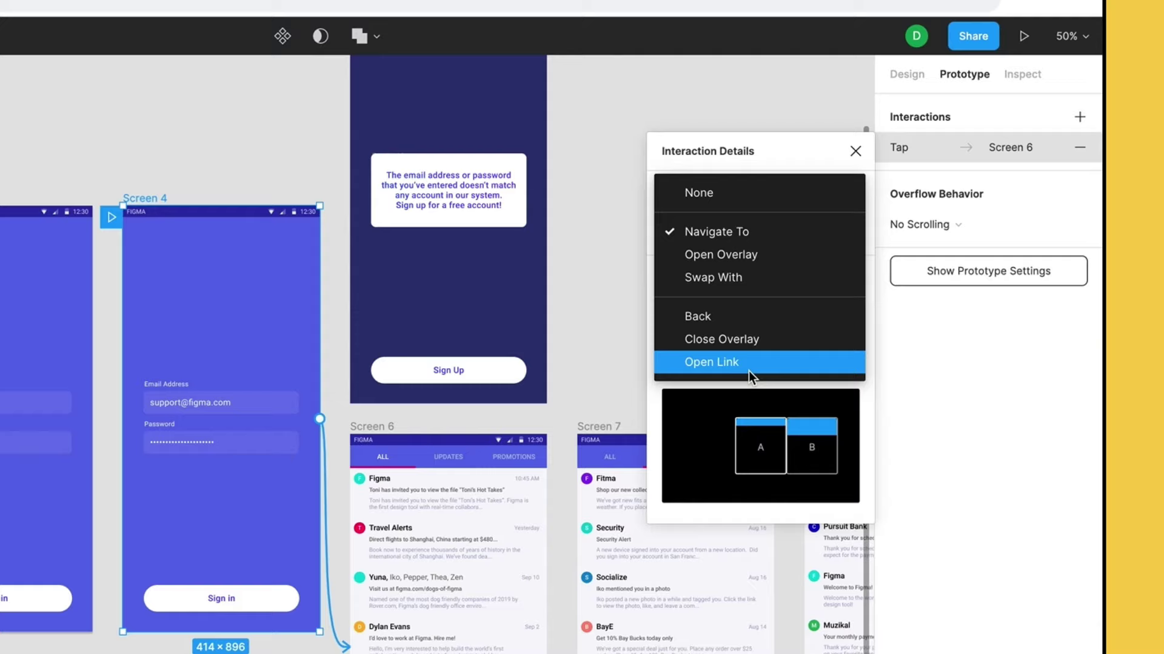
{"action": "left_click", "coordinate": [753, 232]}
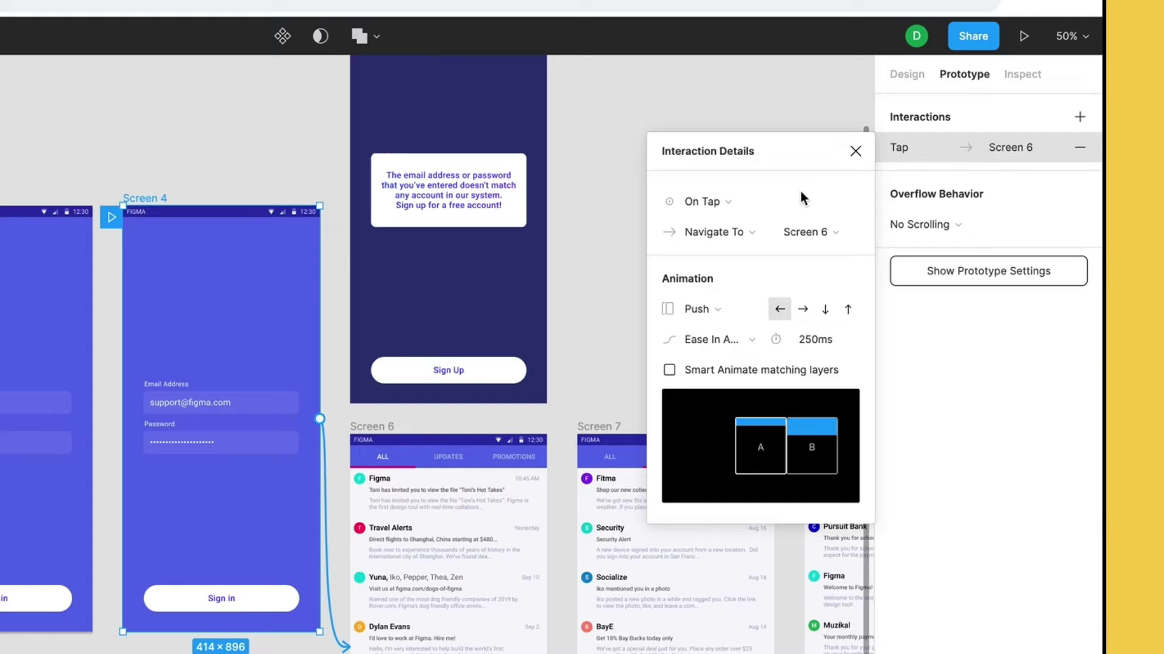
{"action": "left_click", "coordinate": [731, 310]}
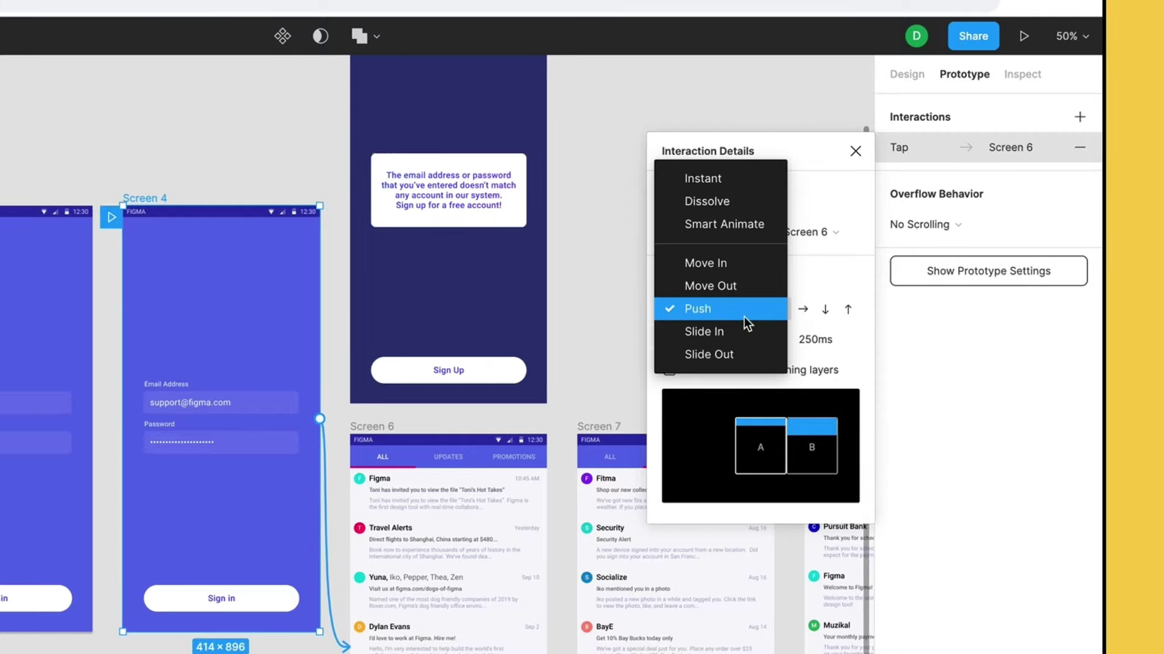
{"action": "left_click", "coordinate": [743, 308]}
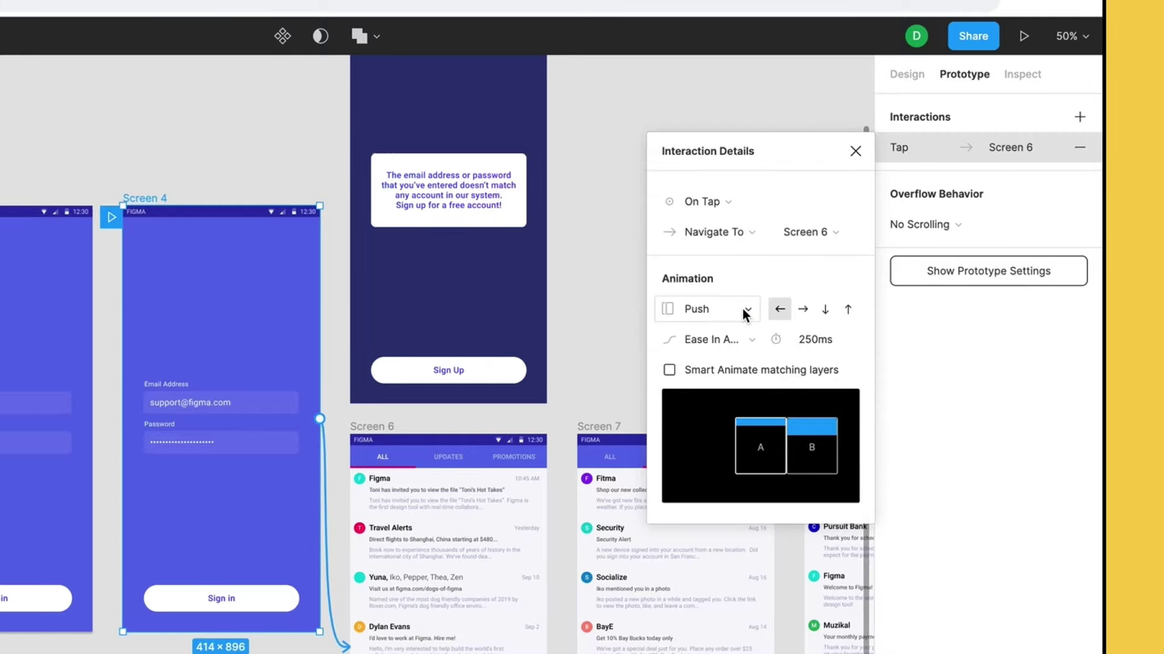
{"action": "left_click", "coordinate": [802, 309]}
{"action": "left_click", "coordinate": [825, 309]}
{"action": "left_click", "coordinate": [848, 309]}
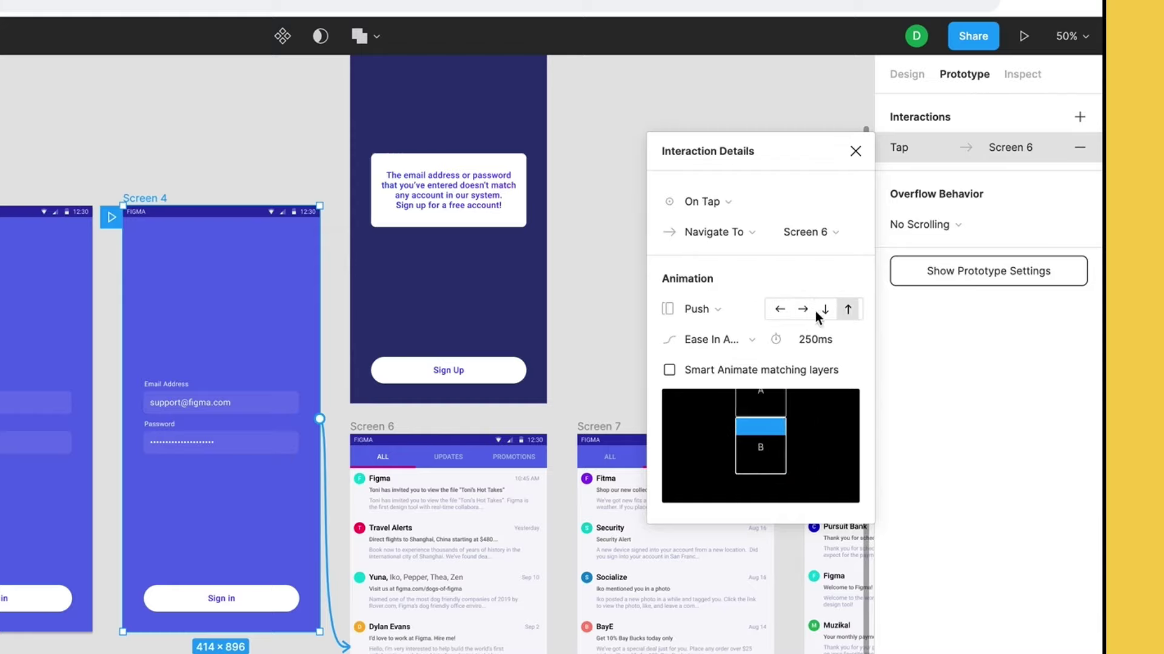
{"action": "left_click", "coordinate": [778, 309]}
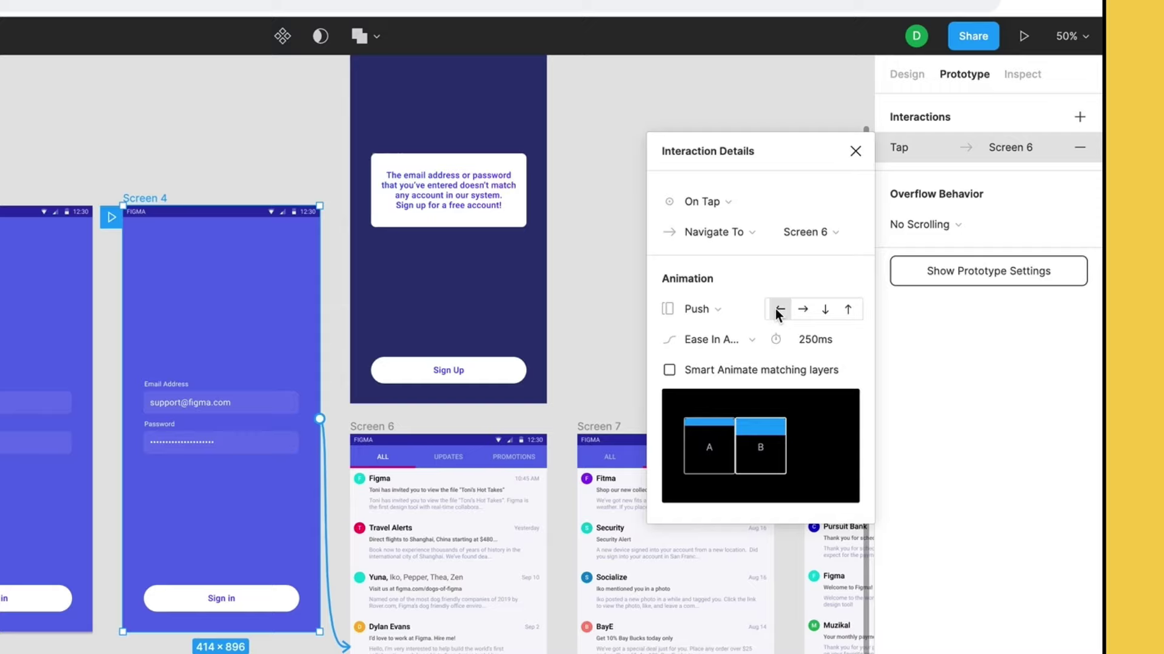
{"action": "left_click", "coordinate": [775, 308]}
{"action": "left_click", "coordinate": [721, 309]}
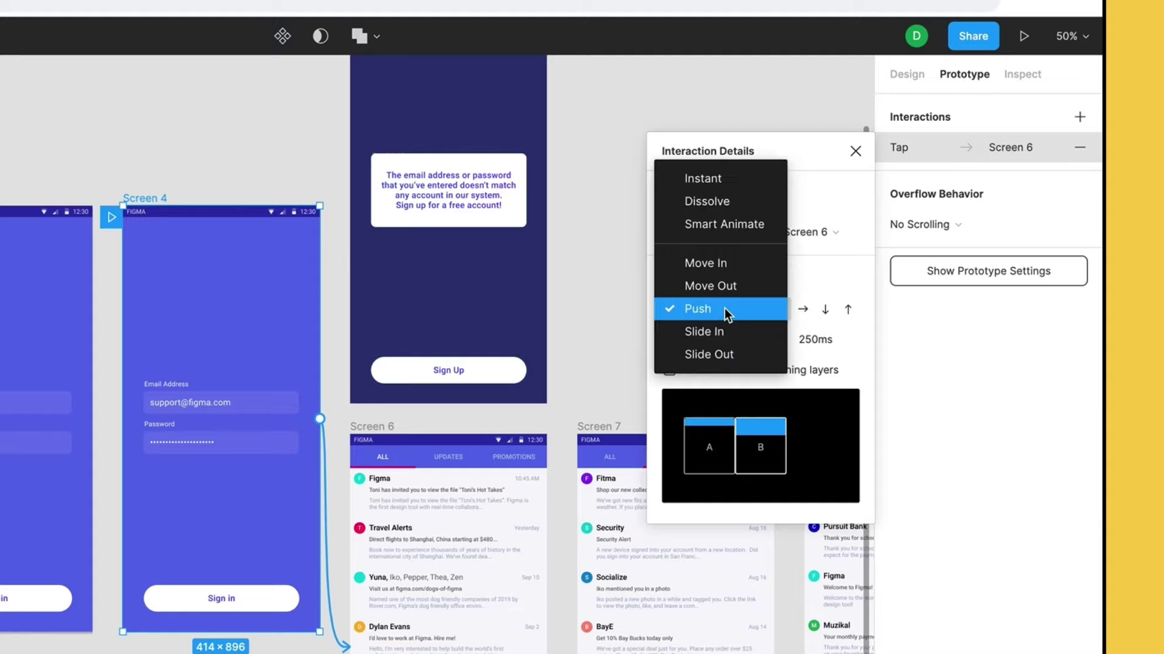
{"action": "left_click", "coordinate": [710, 177]}
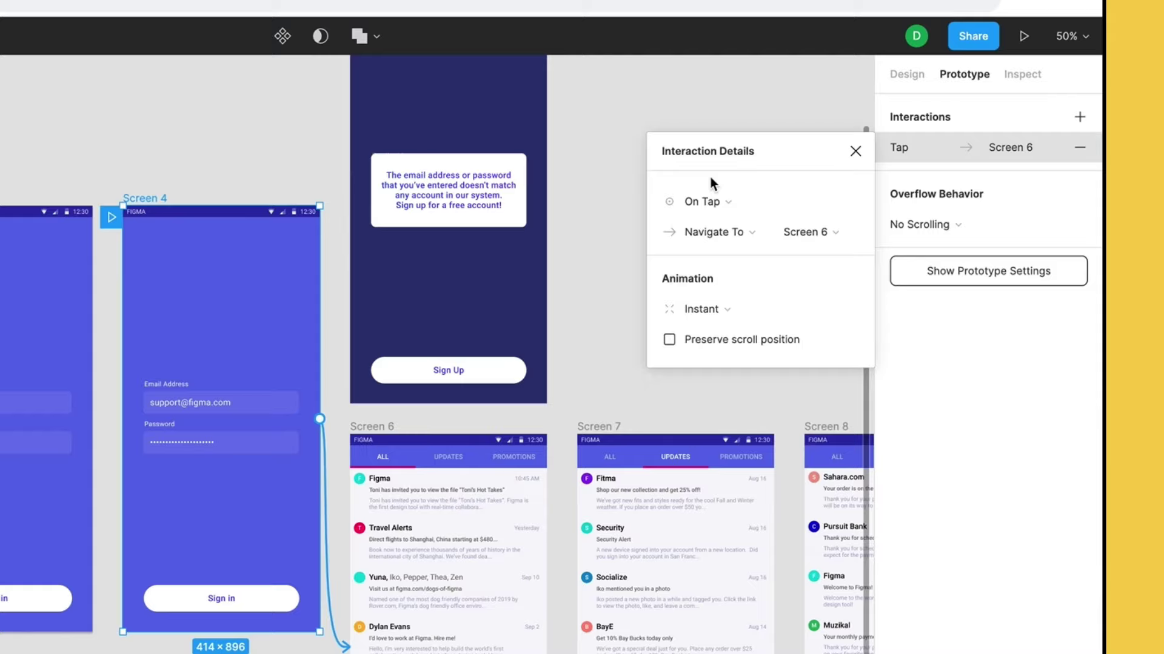
{"action": "left_click", "coordinate": [727, 309]}
{"action": "left_click", "coordinate": [715, 440]}
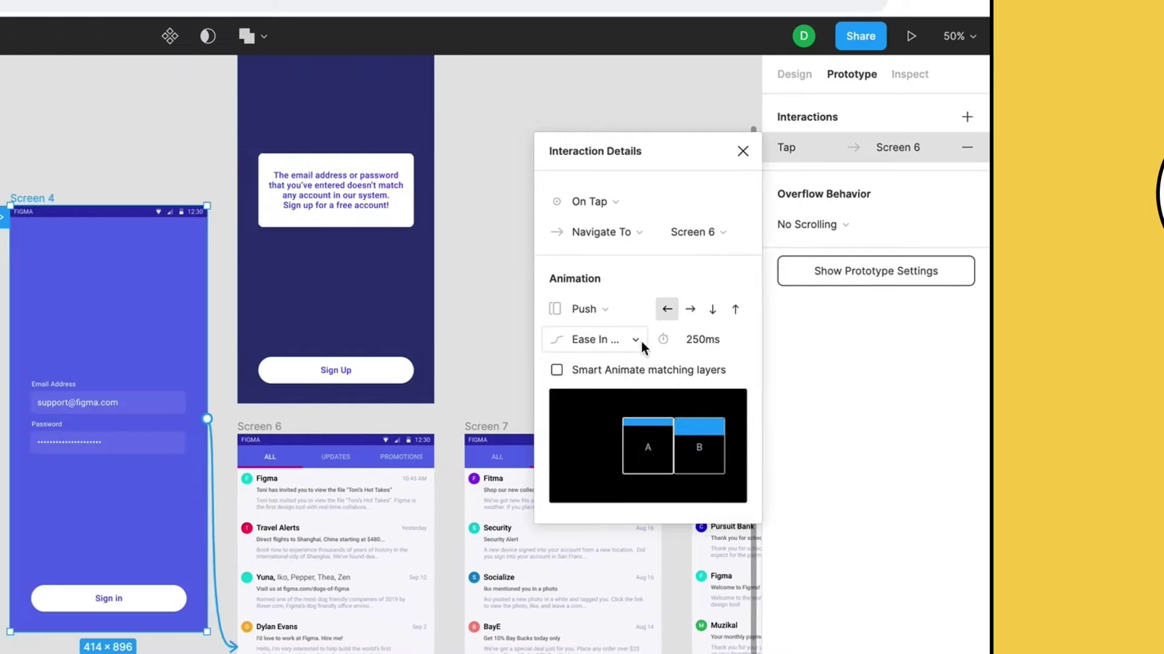
Keep Ease In And Out easing and set Overflow Behavior to No Scrolling.
{"action": "left_click", "coordinate": [319, 339]}
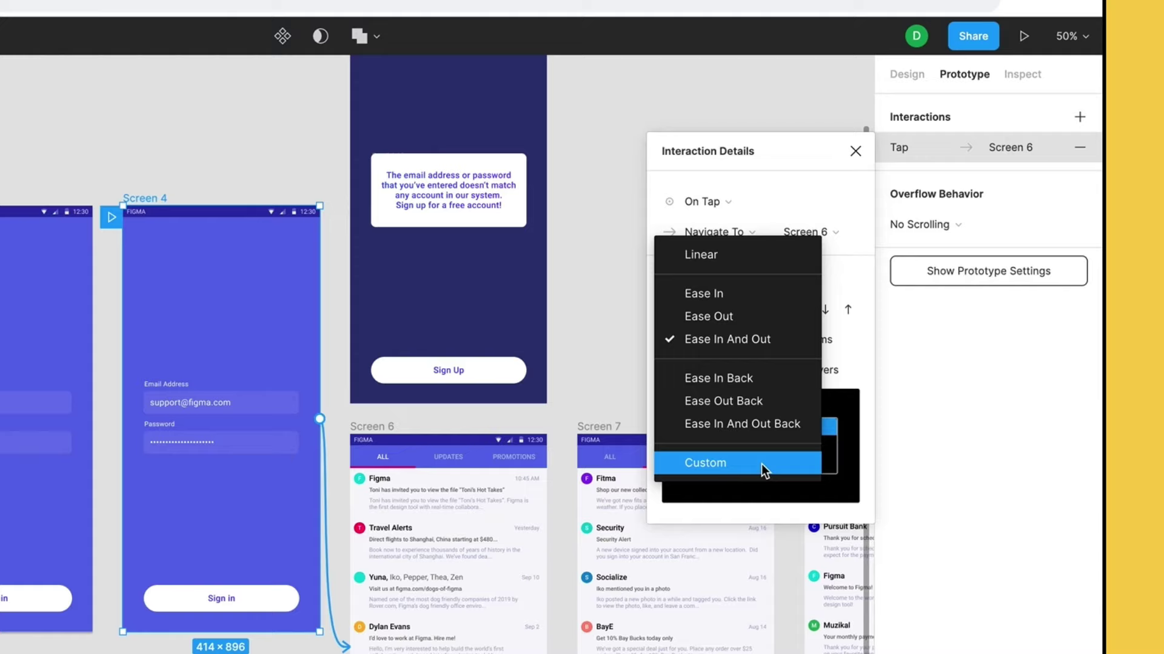
{"action": "left_click", "coordinate": [750, 341]}
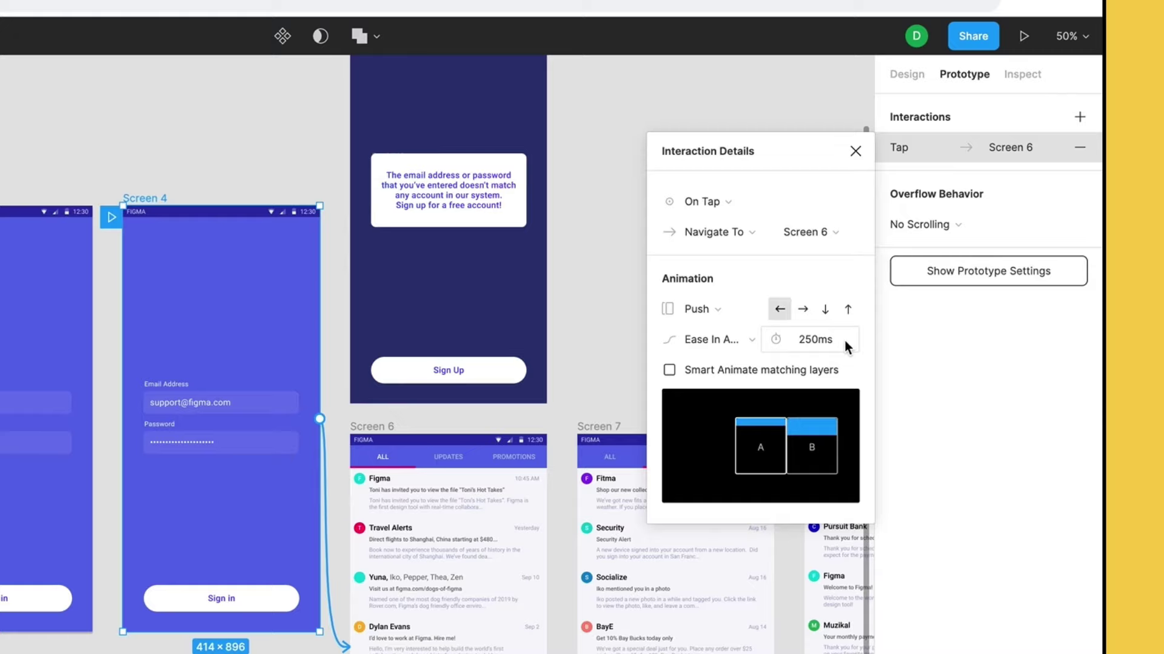
{"action": "left_click", "coordinate": [958, 226]}
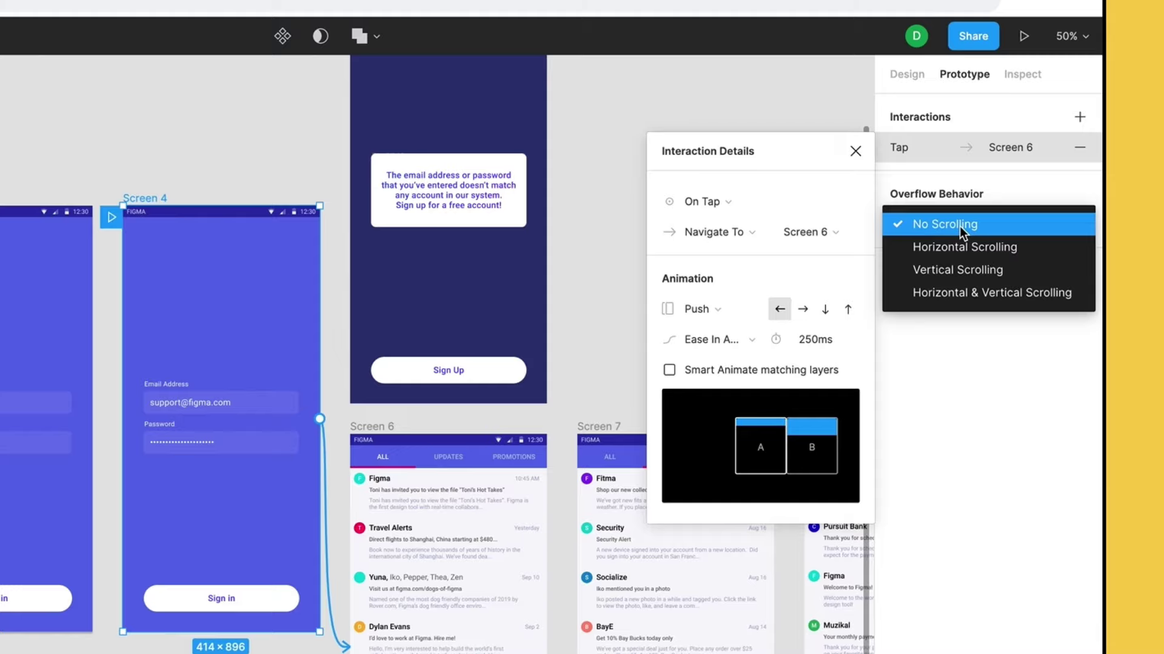
{"action": "left_click", "coordinate": [959, 227]}
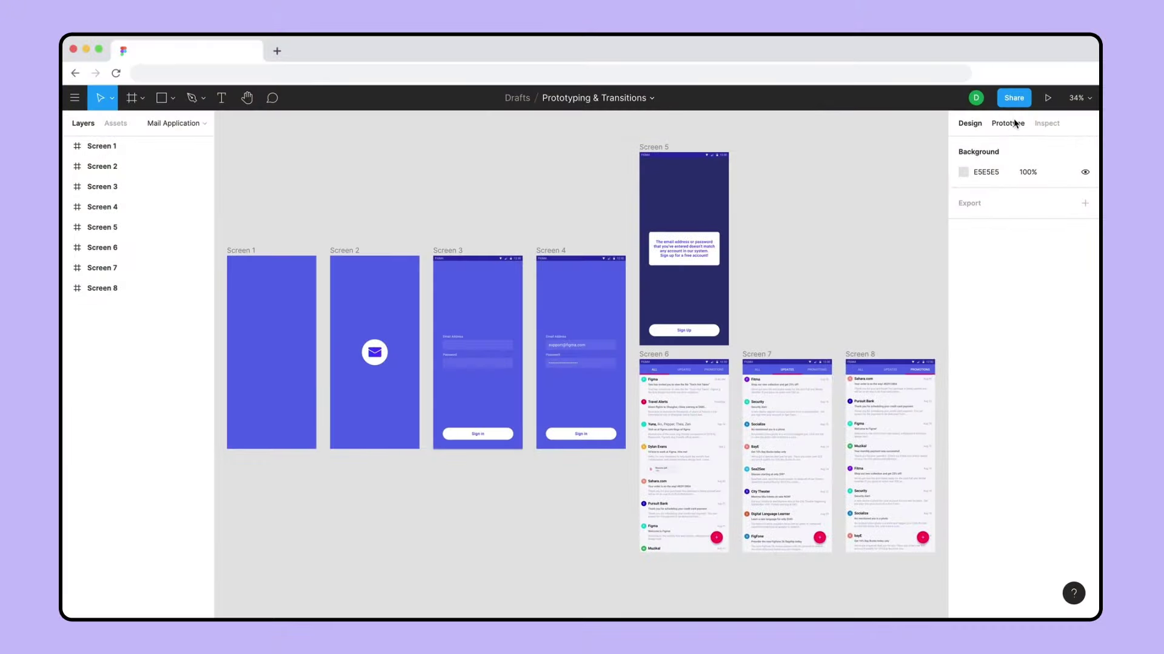
Select Screen 6, connect it to Screen 7, and make the trigger On Drag.
{"action": "left_click", "coordinate": [1008, 123]}
{"action": "left_click", "coordinate": [103, 247]}
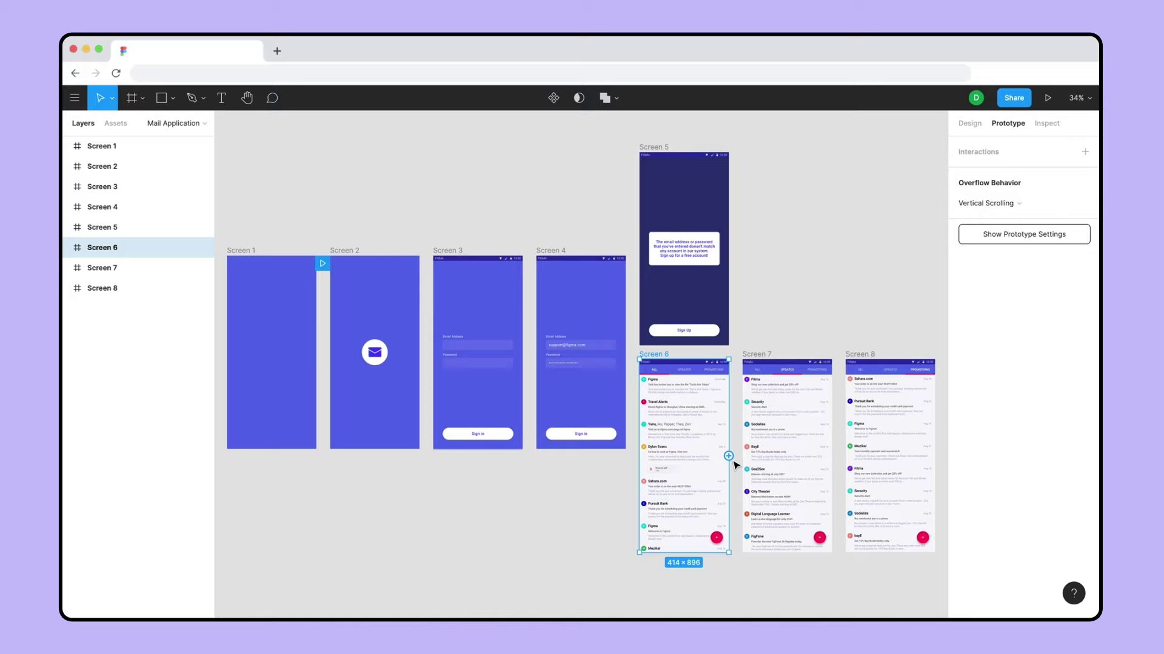
{"action": "left_click_drag", "start_coordinate": [728, 456], "coordinate": [752, 462]}
{"action": "left_click", "coordinate": [852, 208]}
{"action": "left_click", "coordinate": [855, 228]}
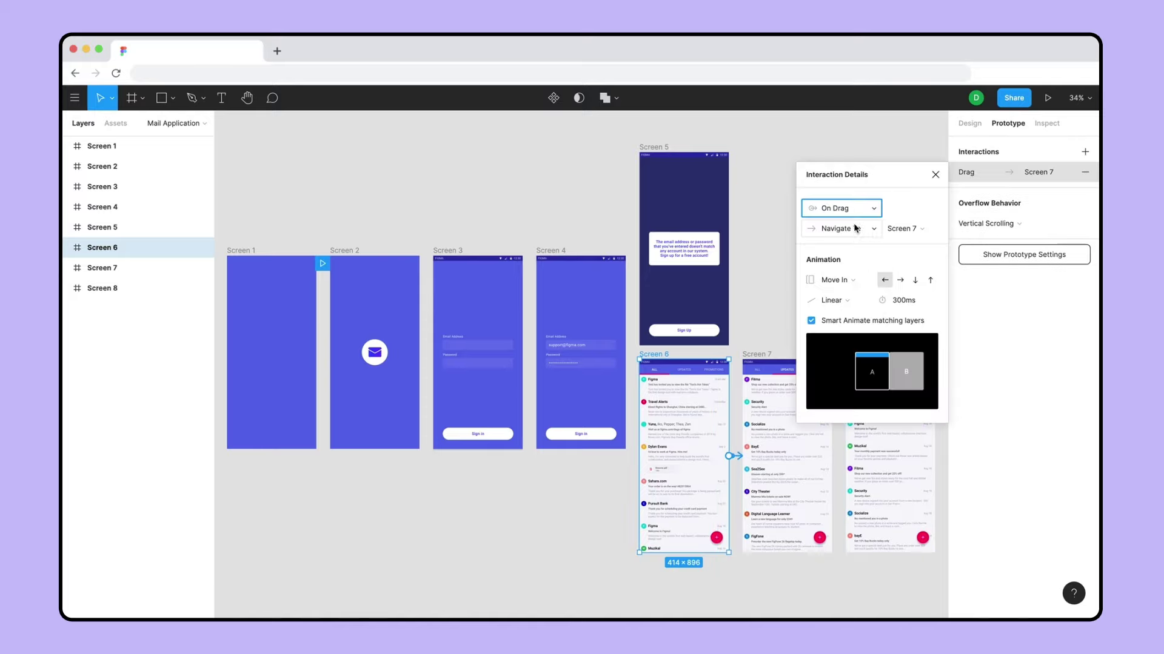
Navigate to Screen 7 using a Push transition with Ease In And Out easing.
{"action": "left_click", "coordinate": [856, 228]}
{"action": "left_click", "coordinate": [852, 226]}
{"action": "left_click", "coordinate": [849, 282]}
{"action": "left_click", "coordinate": [852, 314]}
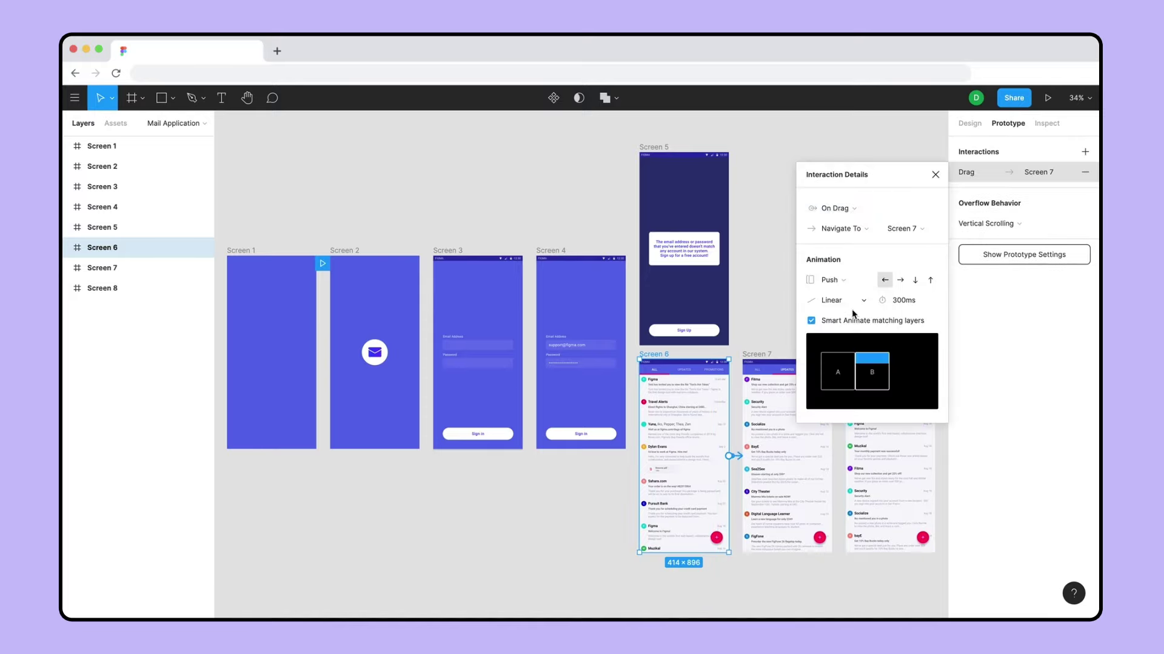
{"action": "left_click", "coordinate": [848, 300]}
{"action": "left_click", "coordinate": [851, 358]}
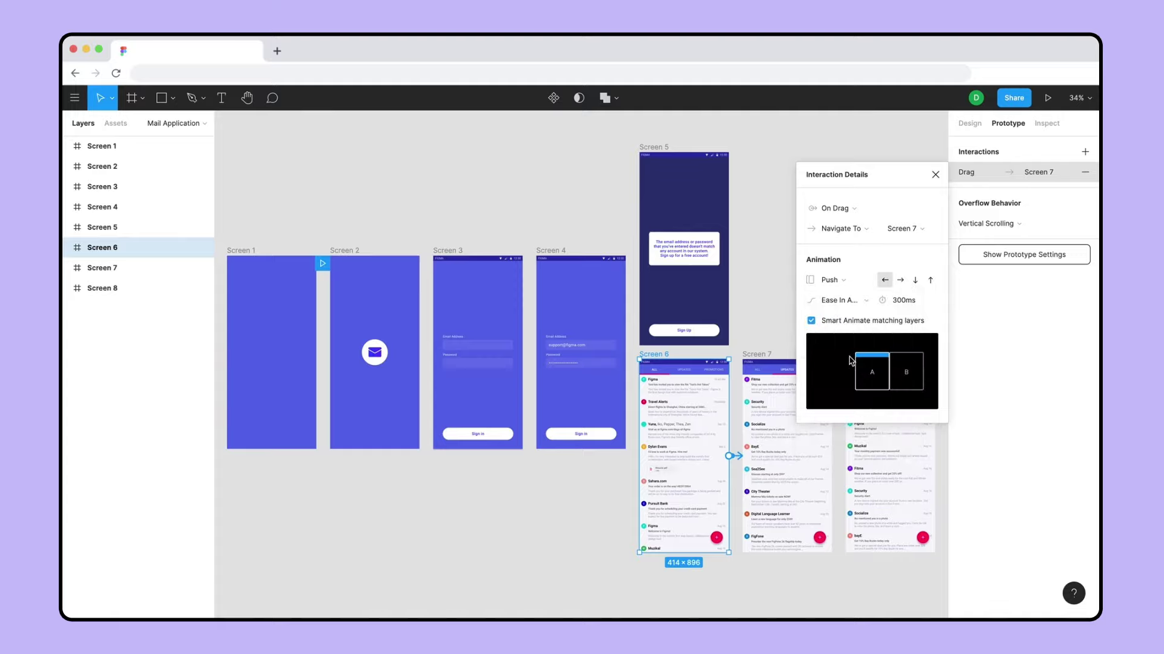